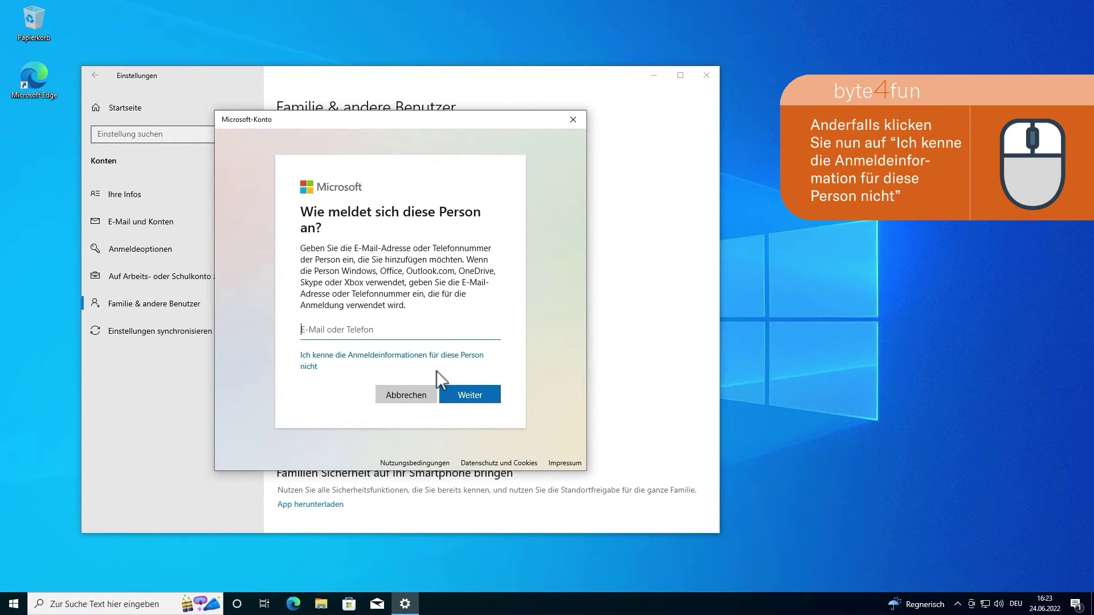
Step: Choose 'Ich kenne die Anmeldeinformationen für diese Person nicht' in the Microsoft-Konto dialog
{"action": "left_click", "coordinate": [341, 368]}
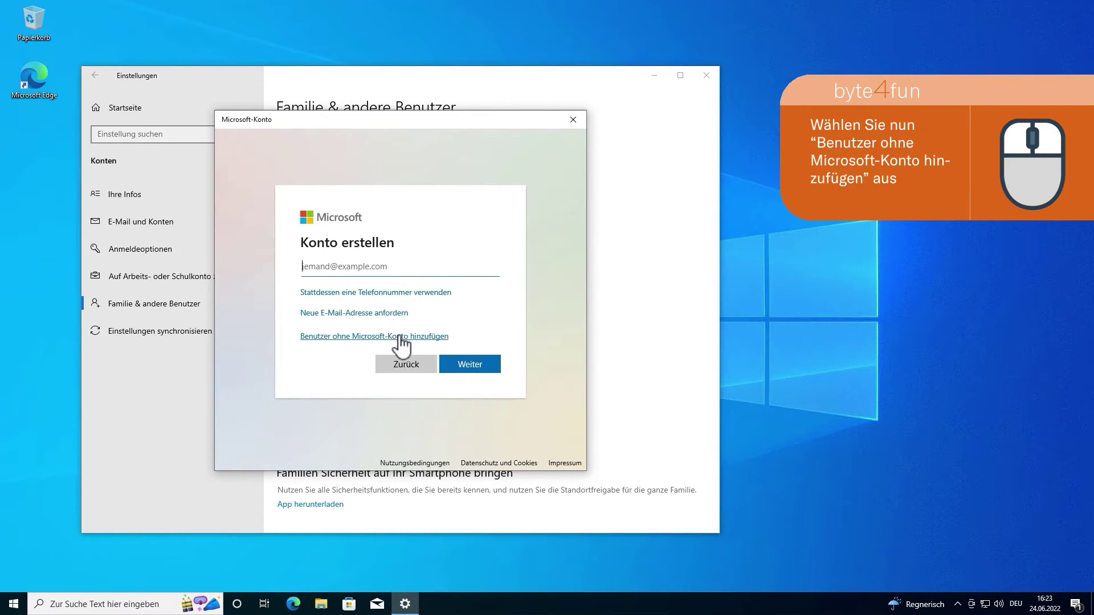
Step: Add a user without a Microsoft account, entering the person's name and the password twice
{"action": "left_click", "coordinate": [402, 340]}
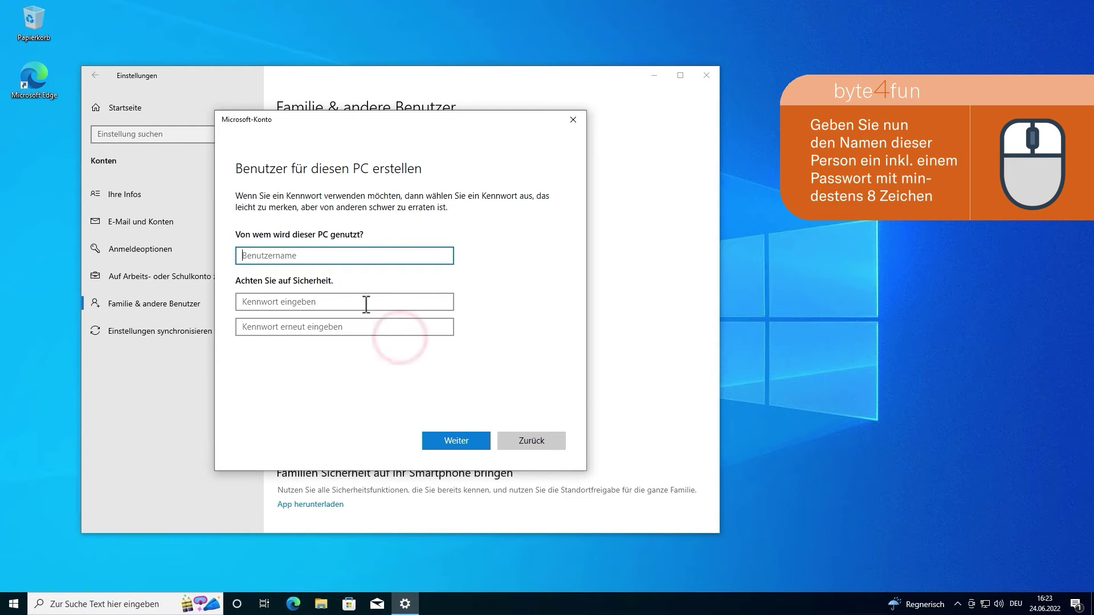
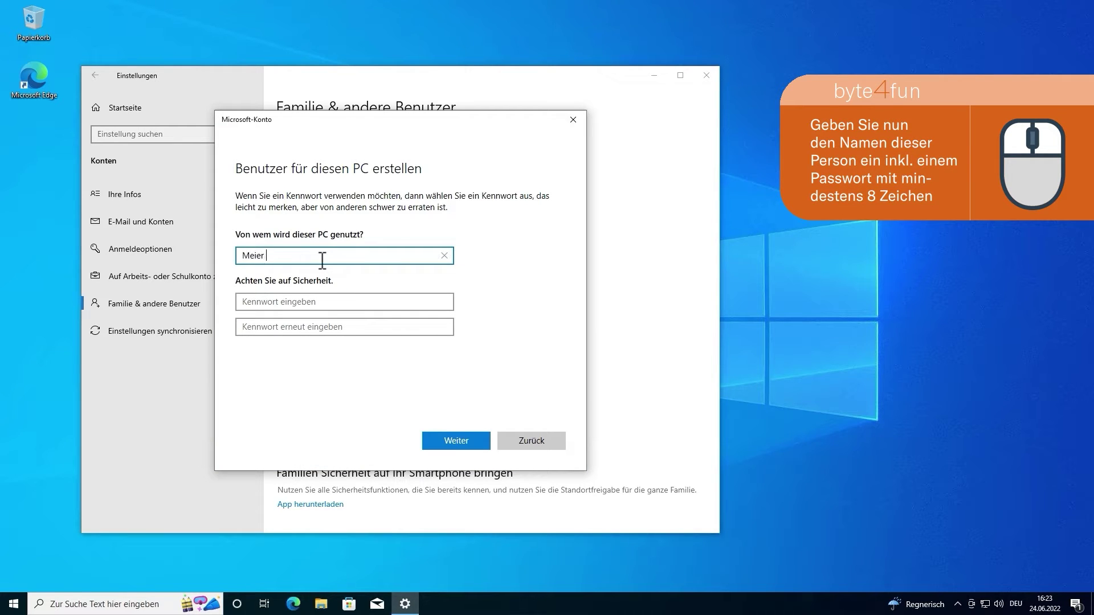
{"action": "key", "text": "Tab"}
{"action": "type", "text": "•••"}
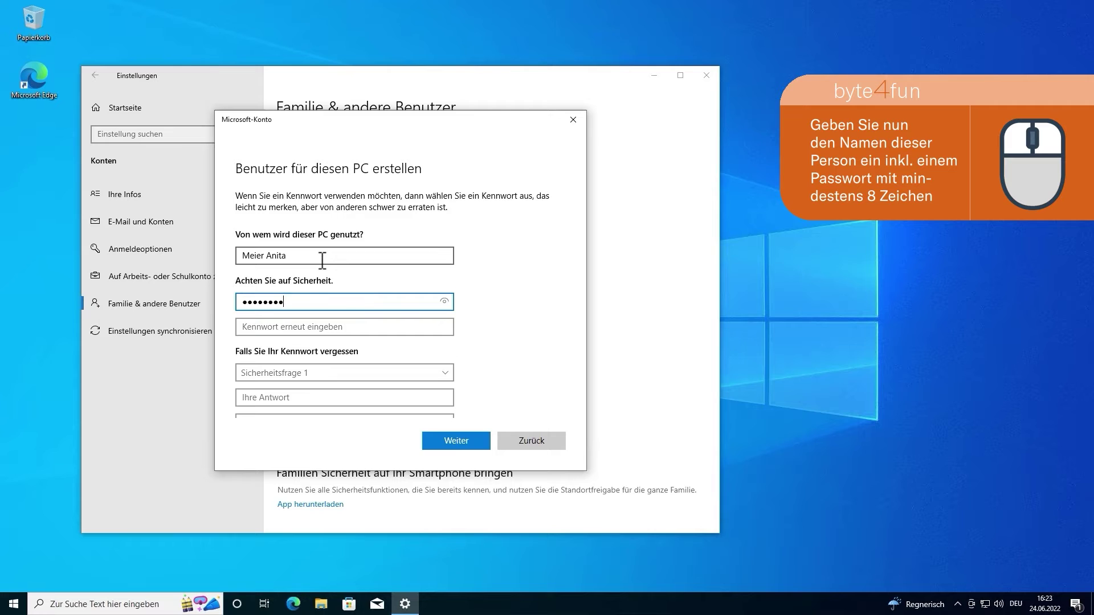
{"action": "key", "text": "Tab"}
{"action": "type", "text": "•••••••••••••"}
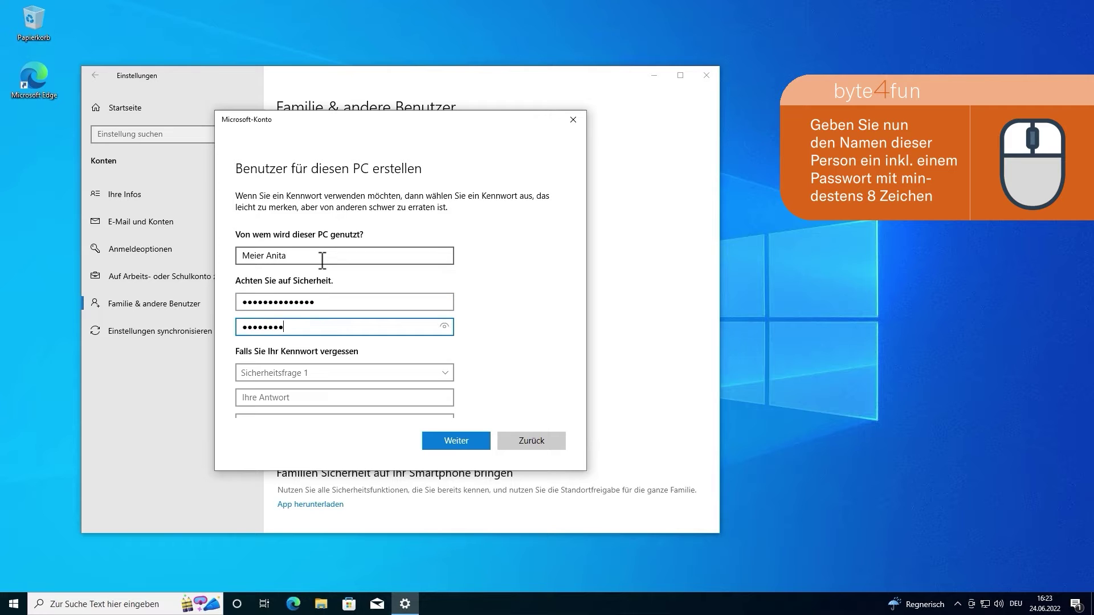
{"action": "type", "text": "•"}
{"action": "key", "text": "Tab"}
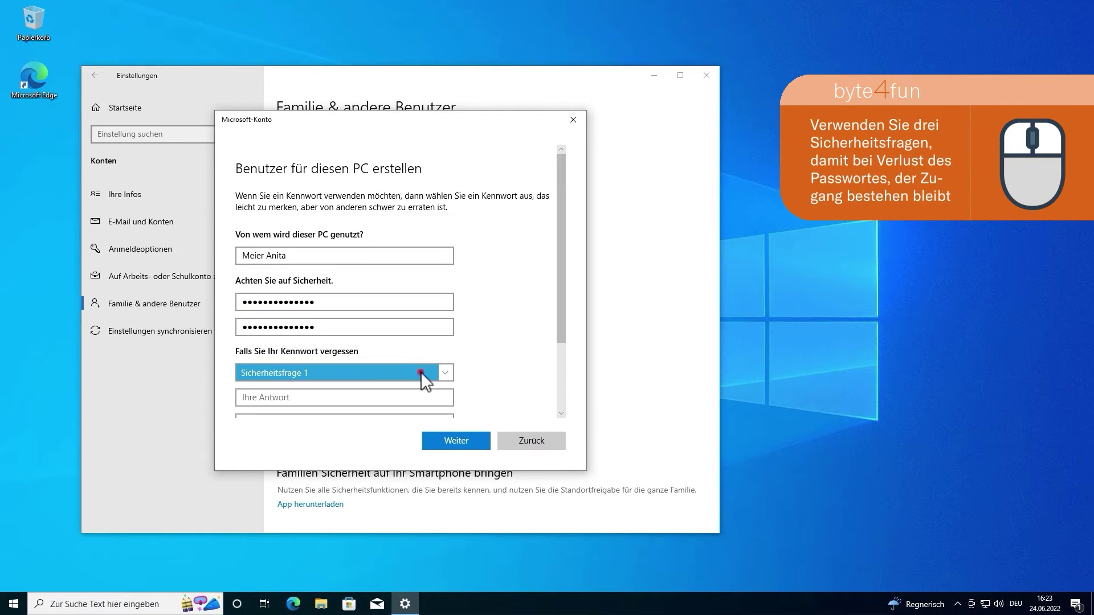
Step: Set security question one to the first-pet question and question two to the birthplace question, answering both
{"action": "left_click", "coordinate": [421, 372]}
{"action": "left_click", "coordinate": [330, 385]}
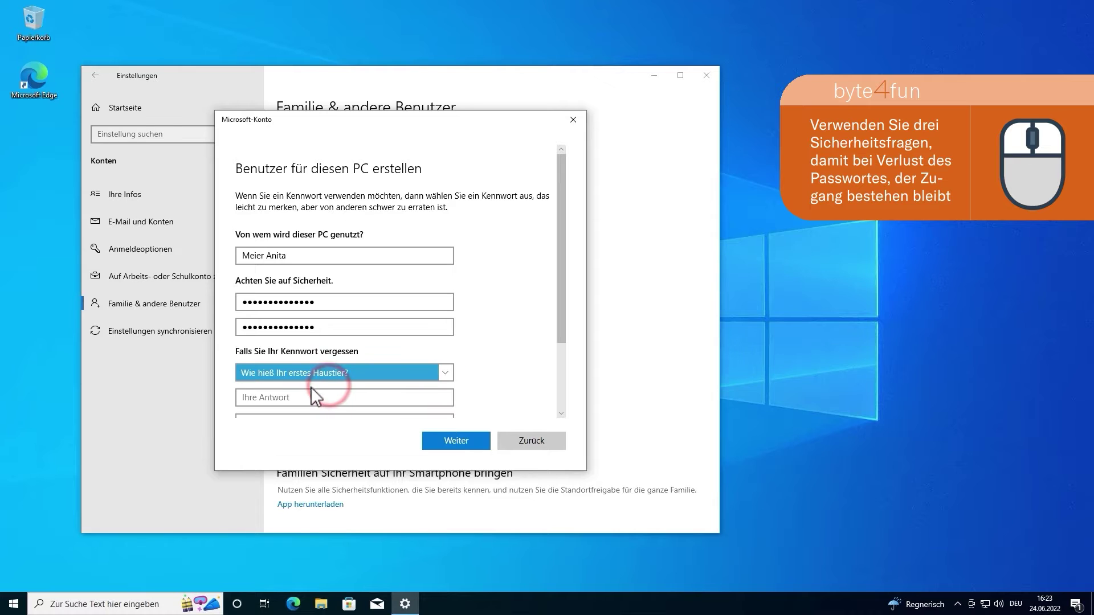
{"action": "left_click", "coordinate": [304, 398]}
{"action": "type", "text": "Karl"}
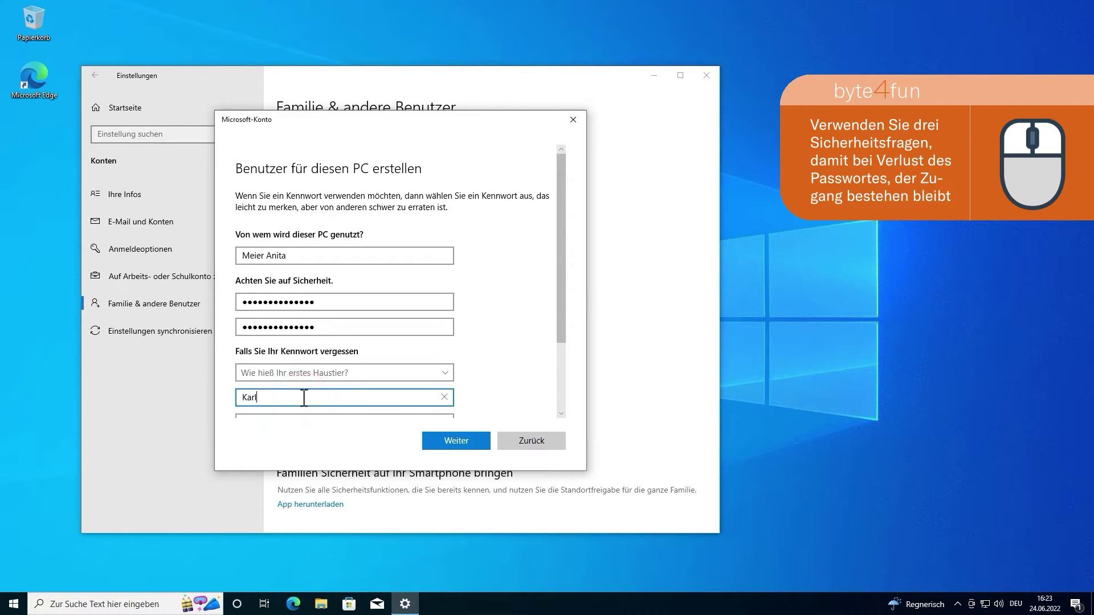
{"action": "left_click_drag", "start_coordinate": [566, 262], "coordinate": [565, 334]}
{"action": "left_click", "coordinate": [330, 328]}
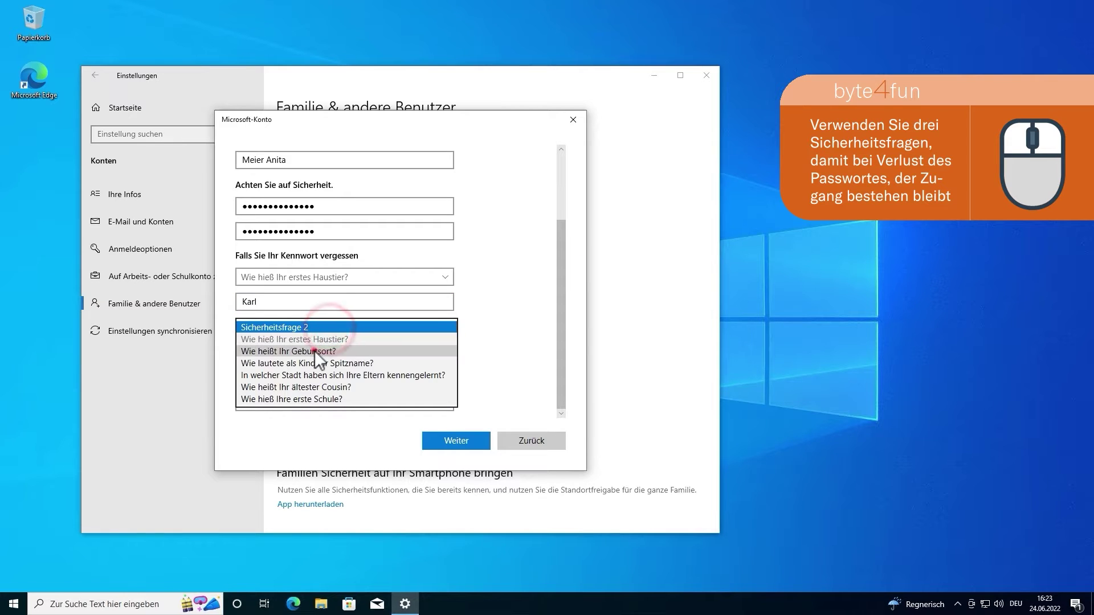
{"action": "left_click", "coordinate": [314, 353]}
{"action": "left_click", "coordinate": [278, 355]}
{"action": "type", "text": "Zürich"}
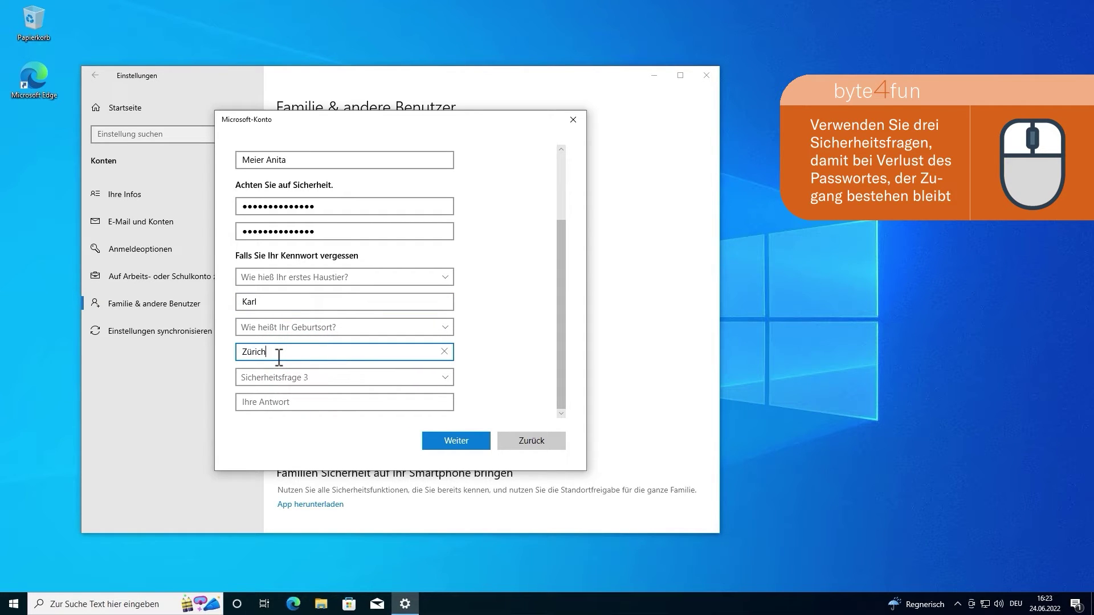
Step: Set security question three to the parents' meeting city question, answer it, and finish creating the account
{"action": "left_click", "coordinate": [565, 258]}
{"action": "left_click", "coordinate": [446, 381]}
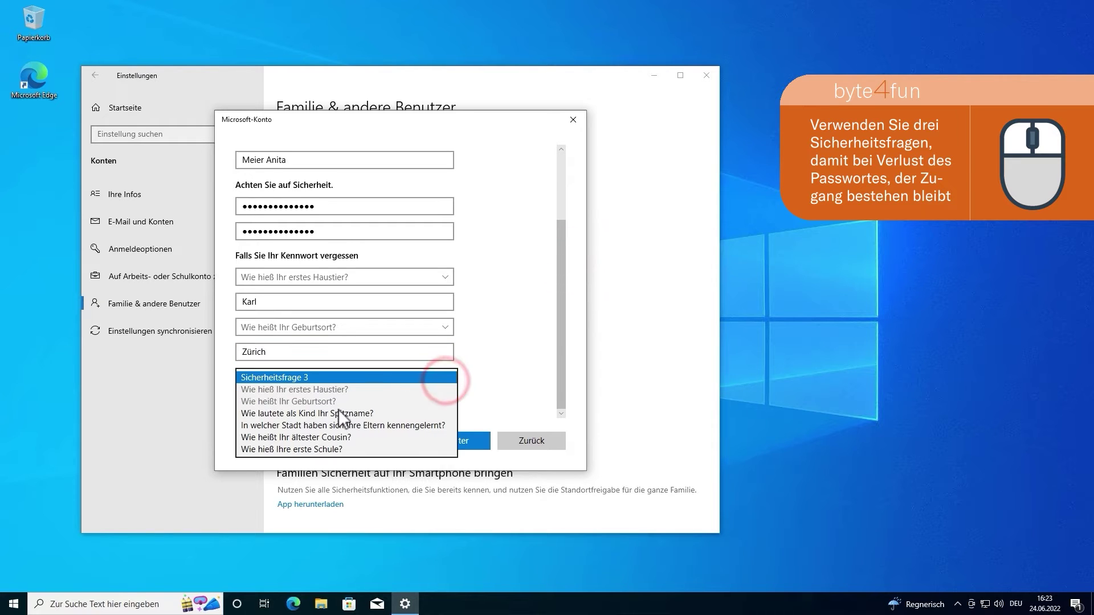
{"action": "left_click", "coordinate": [315, 421]}
{"action": "left_click", "coordinate": [268, 404]}
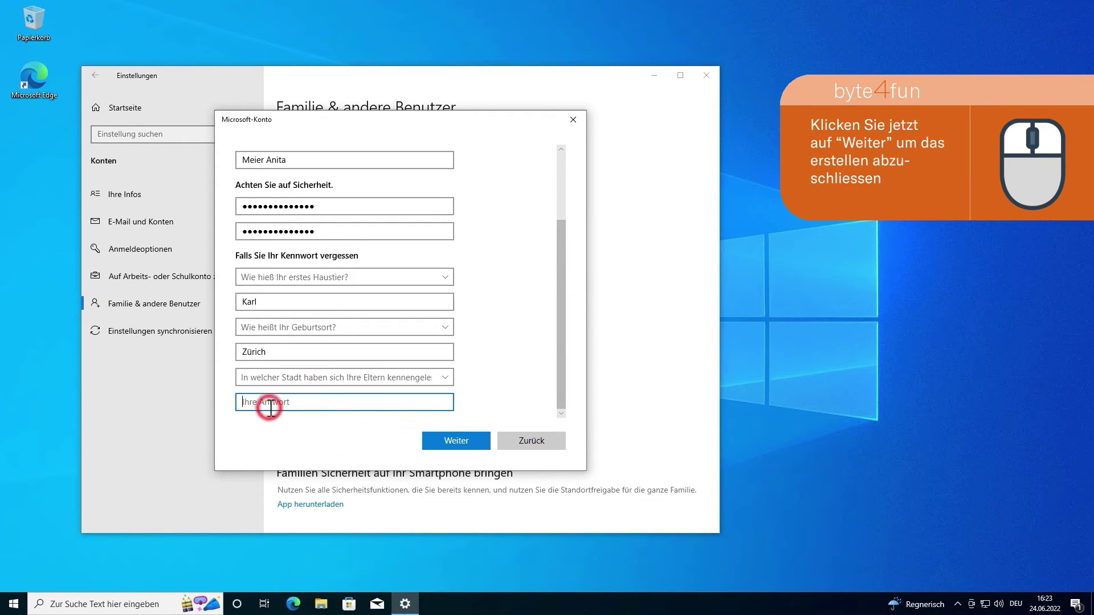
{"action": "type", "text": "Zür"}
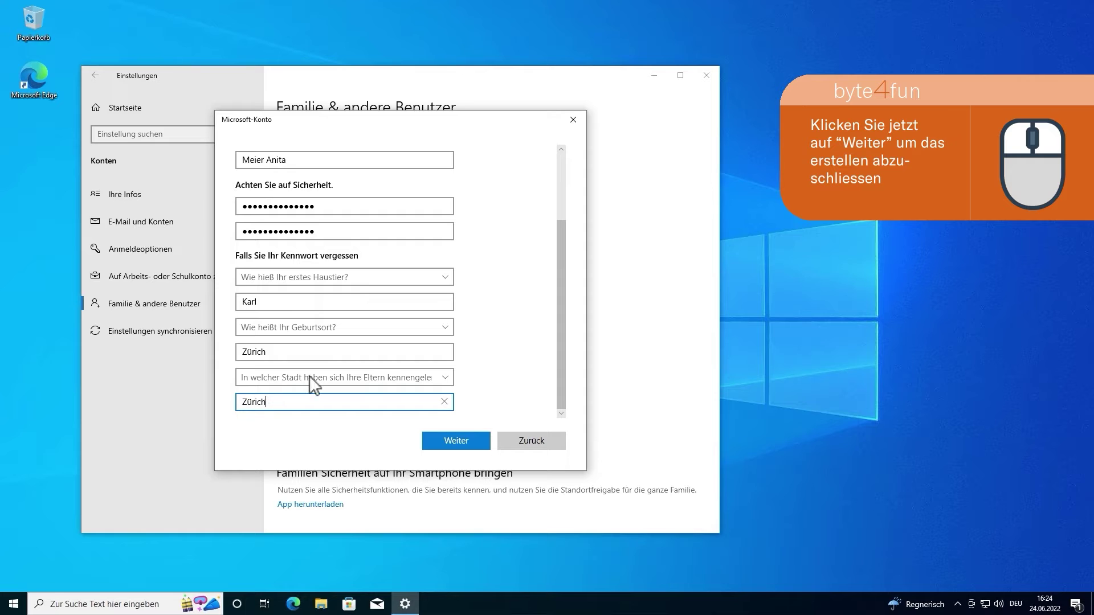
{"action": "type", "text": "ich"}
{"action": "left_click", "coordinate": [435, 442]}
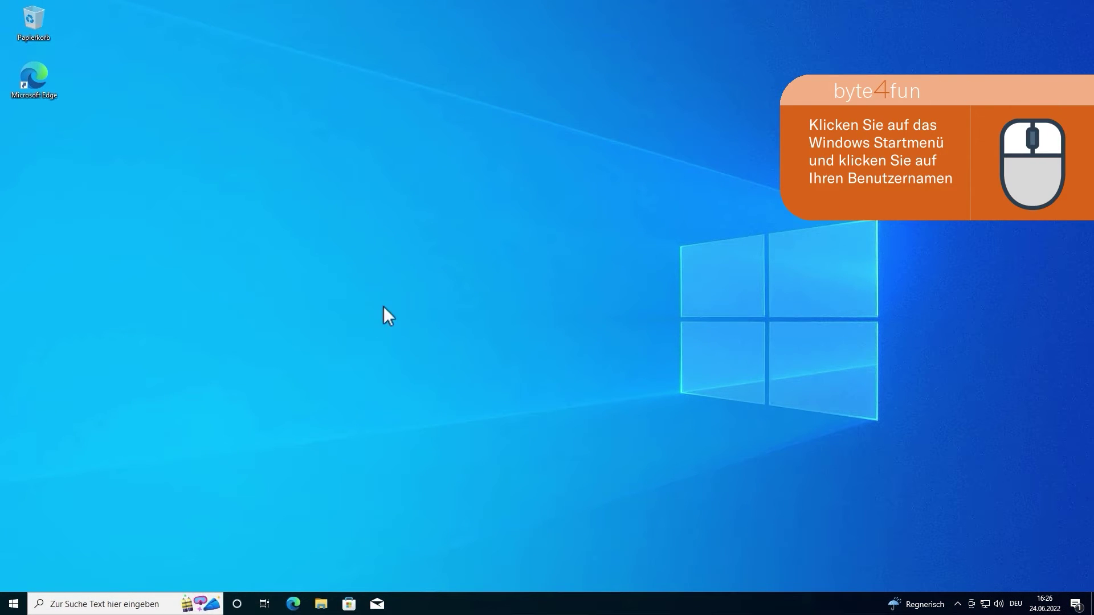
Step: Open 'Kontoeinstellungen ändern' for the signed-in user from the Start menu
{"action": "left_click", "coordinate": [13, 603]}
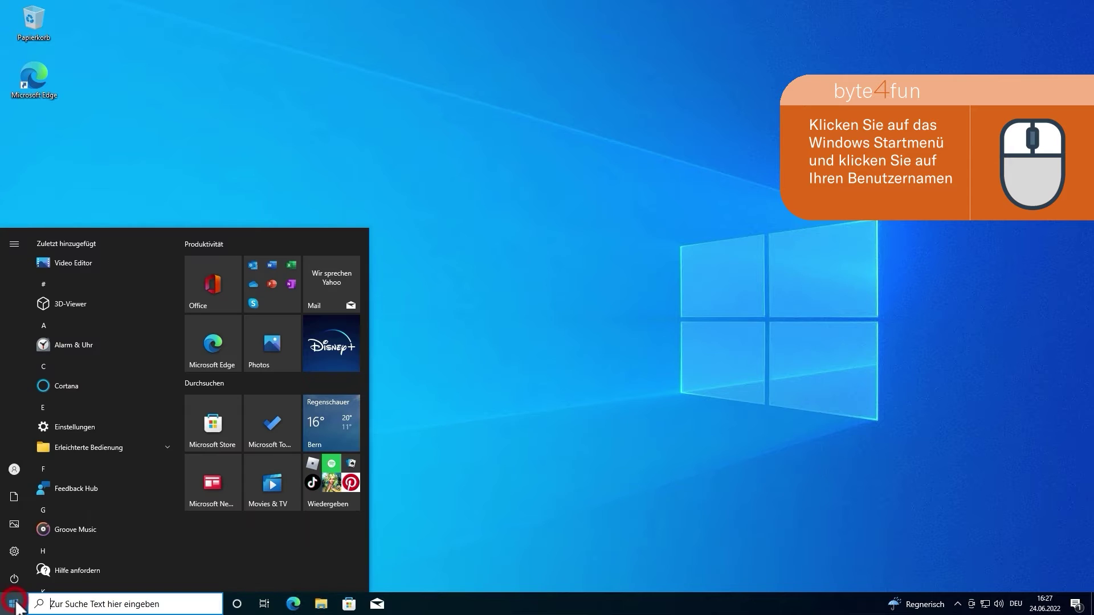
{"action": "left_click", "coordinate": [19, 469]}
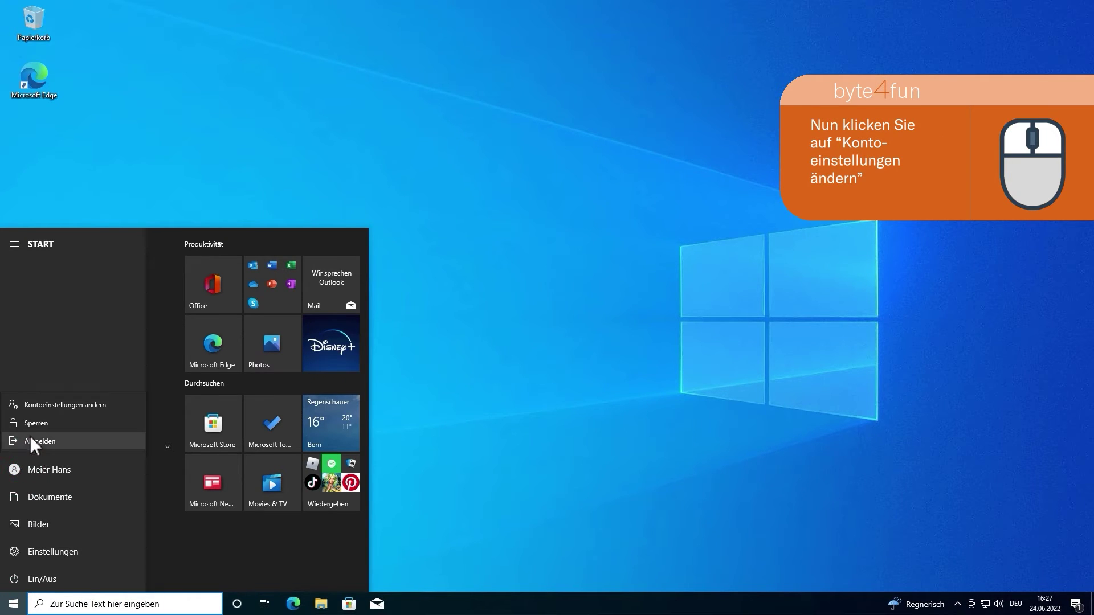
{"action": "left_click", "coordinate": [54, 402]}
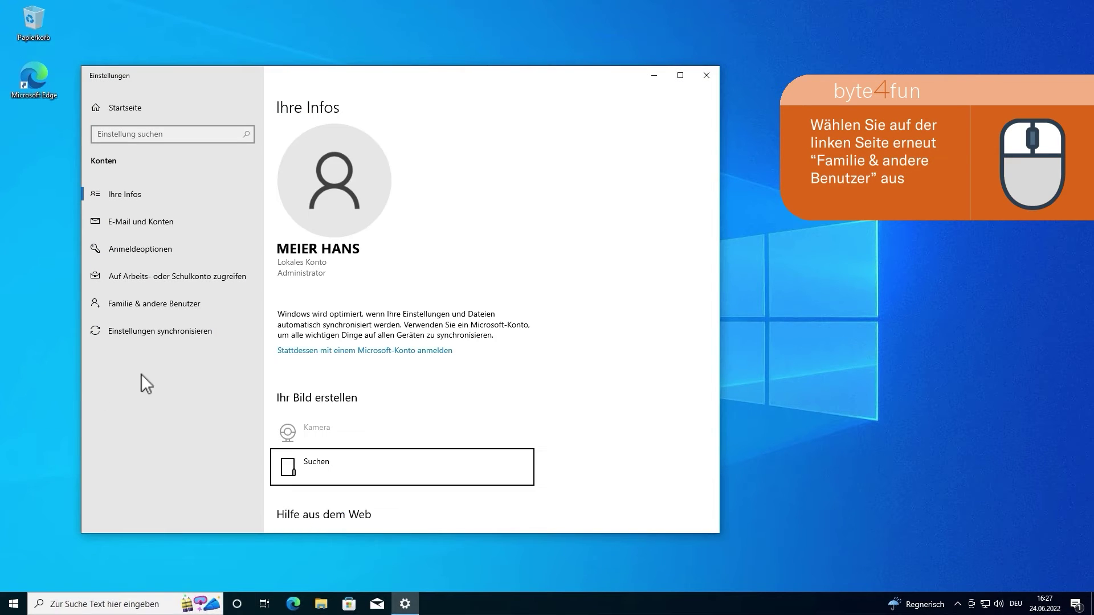
Step: Go to 'Familie & andere Benutzer' and start 'Diesem PC eine andere Person hinzufügen'
{"action": "left_click", "coordinate": [174, 309]}
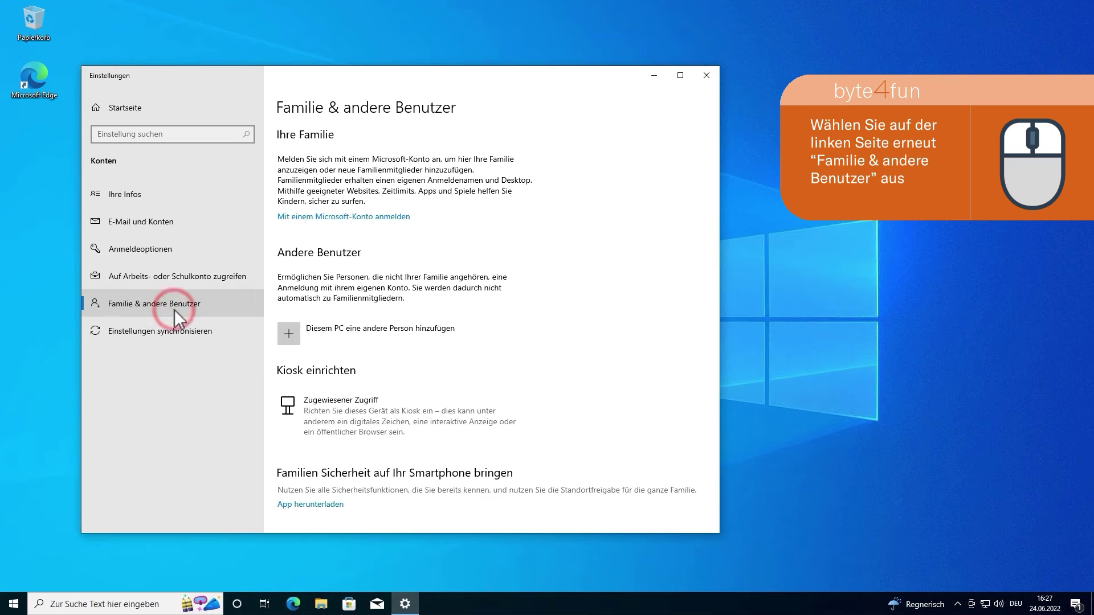
{"action": "left_click", "coordinate": [363, 332]}
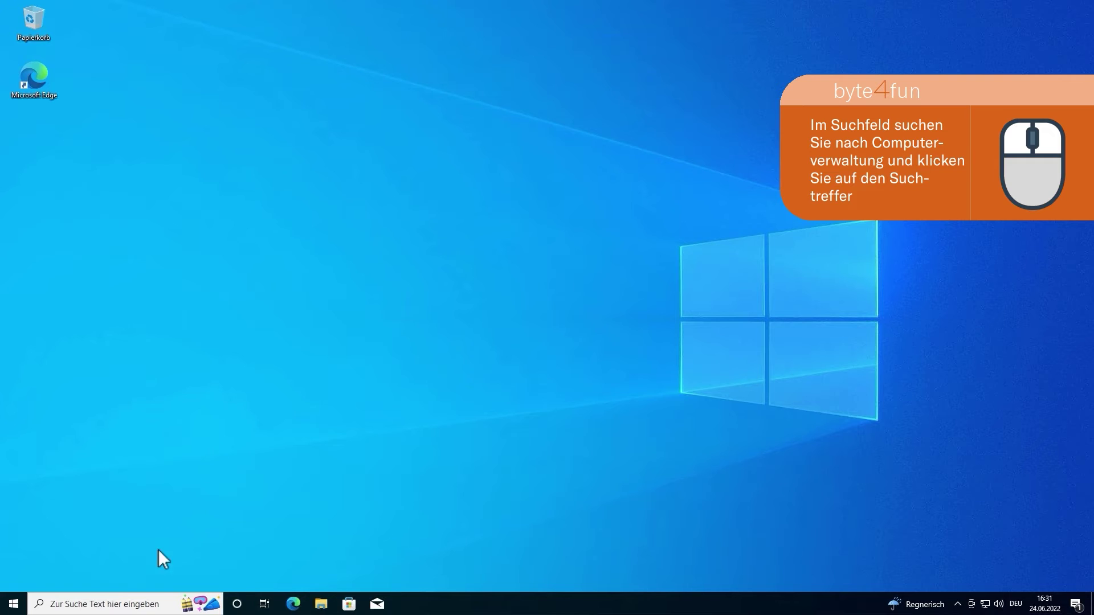
Step: Search 'computer' to launch Computerverwaltung and show Lokale Benutzer und Gruppen › Benutzer
{"action": "left_click", "coordinate": [143, 605]}
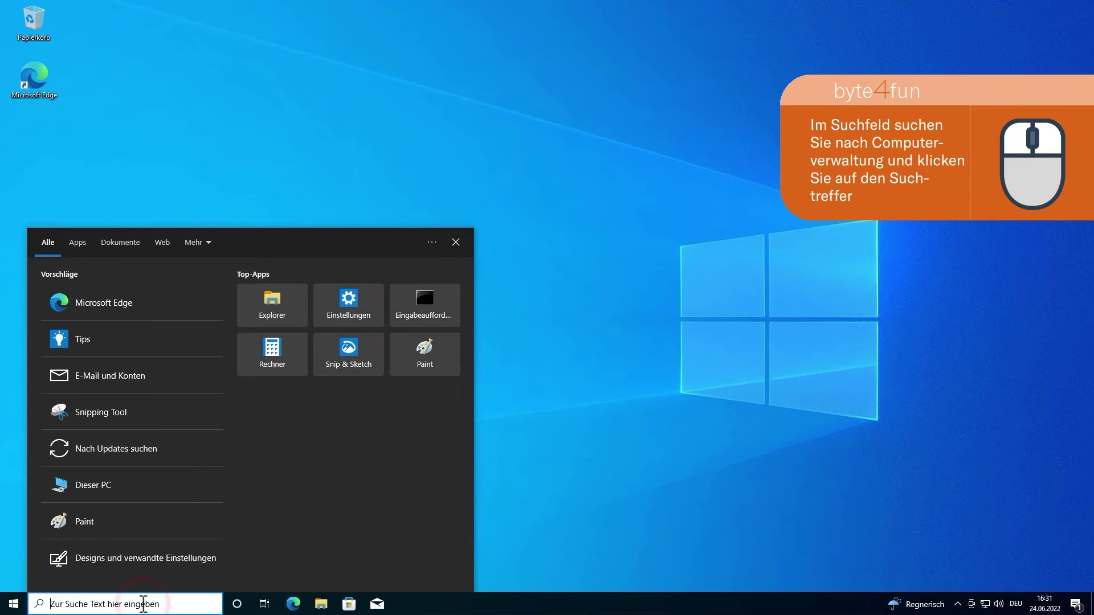
{"action": "type", "text": "computer"}
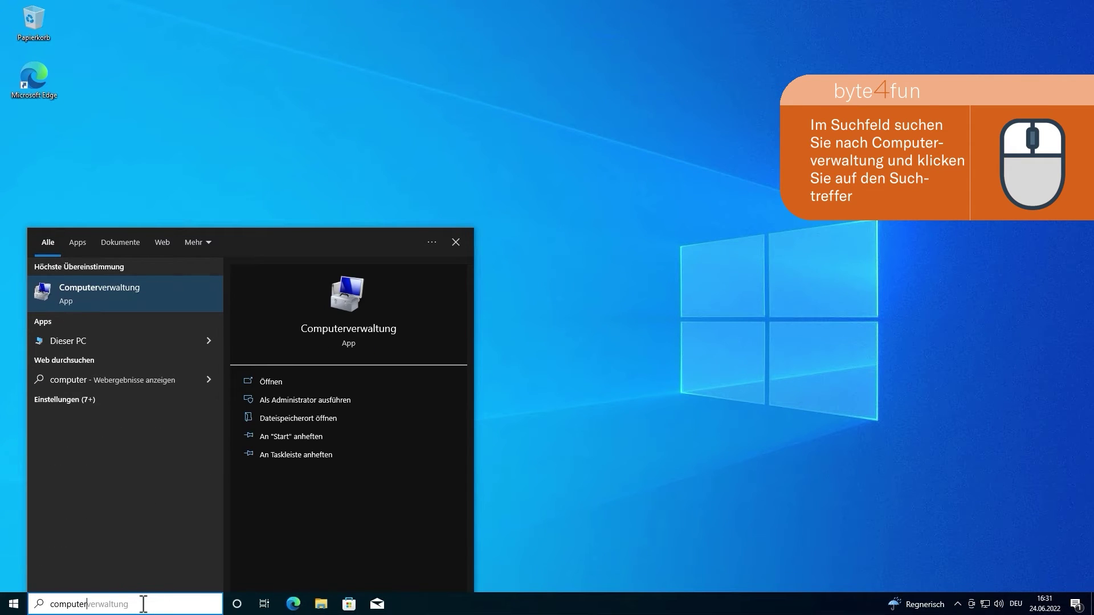
{"action": "left_click", "coordinate": [143, 305]}
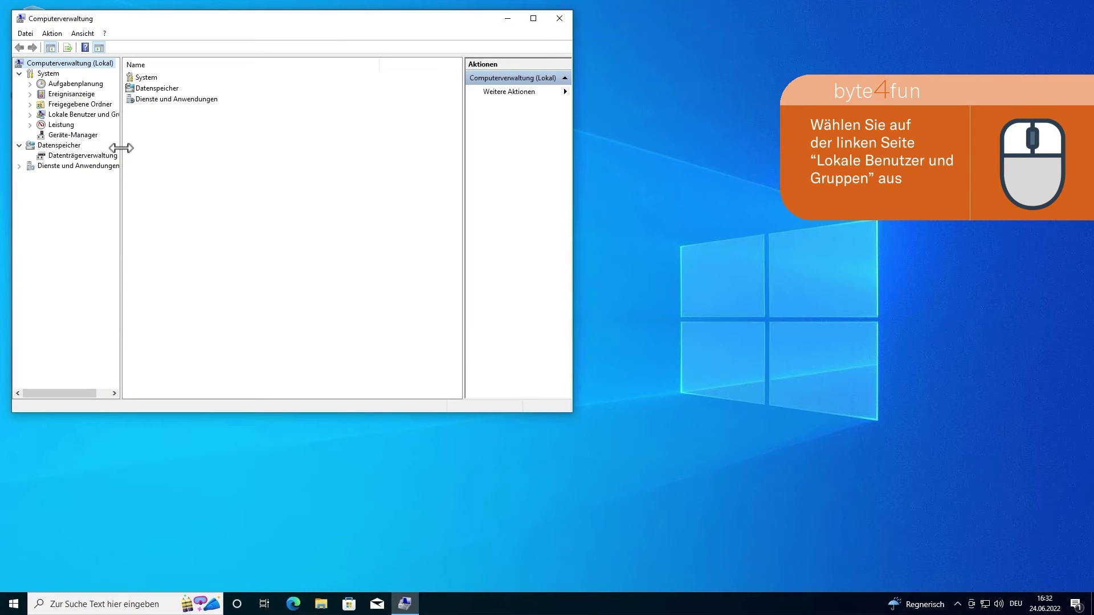
{"action": "left_click_drag", "start_coordinate": [121, 147], "coordinate": [170, 151]}
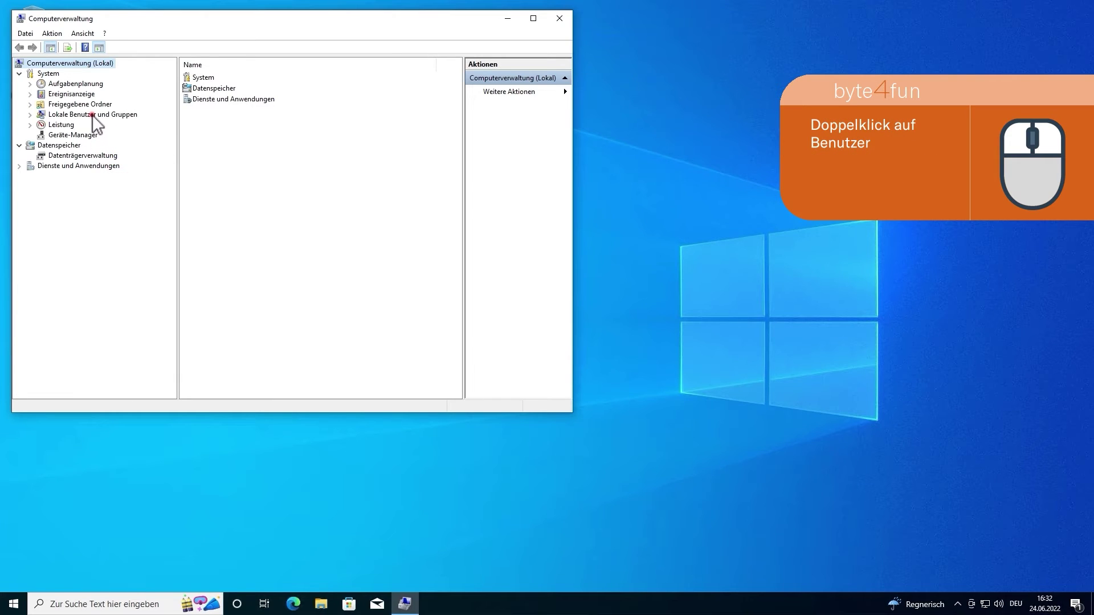
{"action": "left_click", "coordinate": [91, 114]}
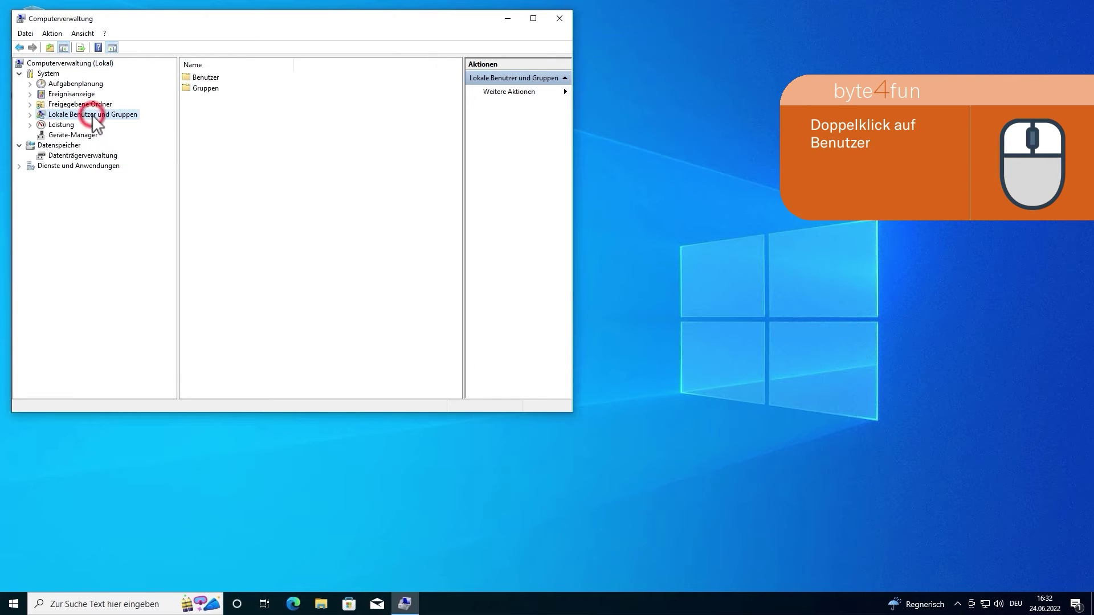
{"action": "double_click", "coordinate": [206, 78]}
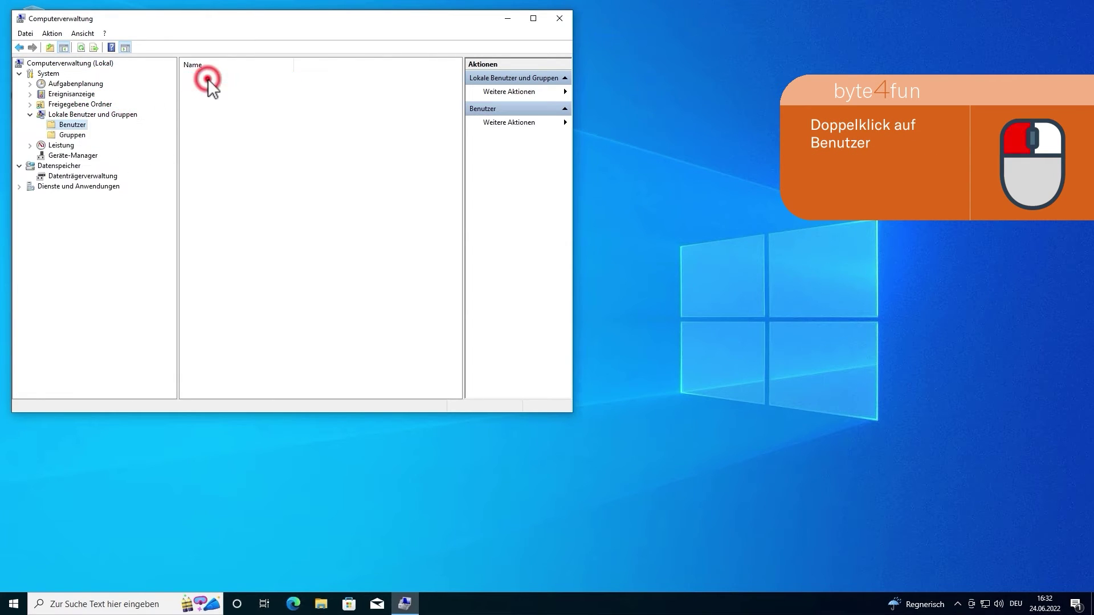
{"action": "right_click", "coordinate": [215, 153]}
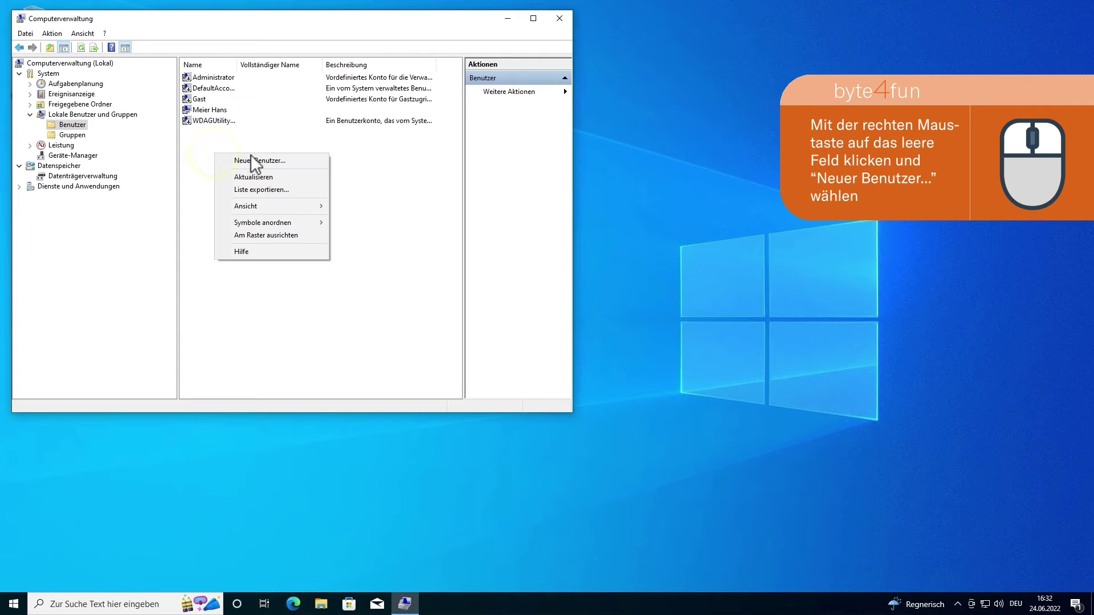
Step: Create a Neuer Benutzer with the person's name and a password, without forced password change at next sign-in
{"action": "left_click", "coordinate": [299, 161]}
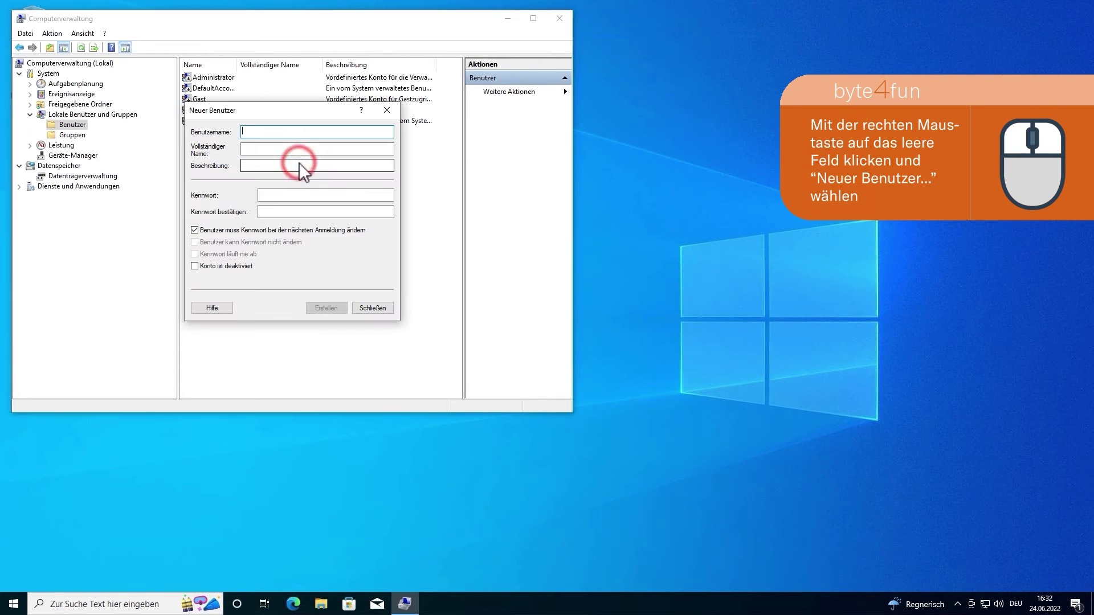
{"action": "left_click", "coordinate": [272, 133]}
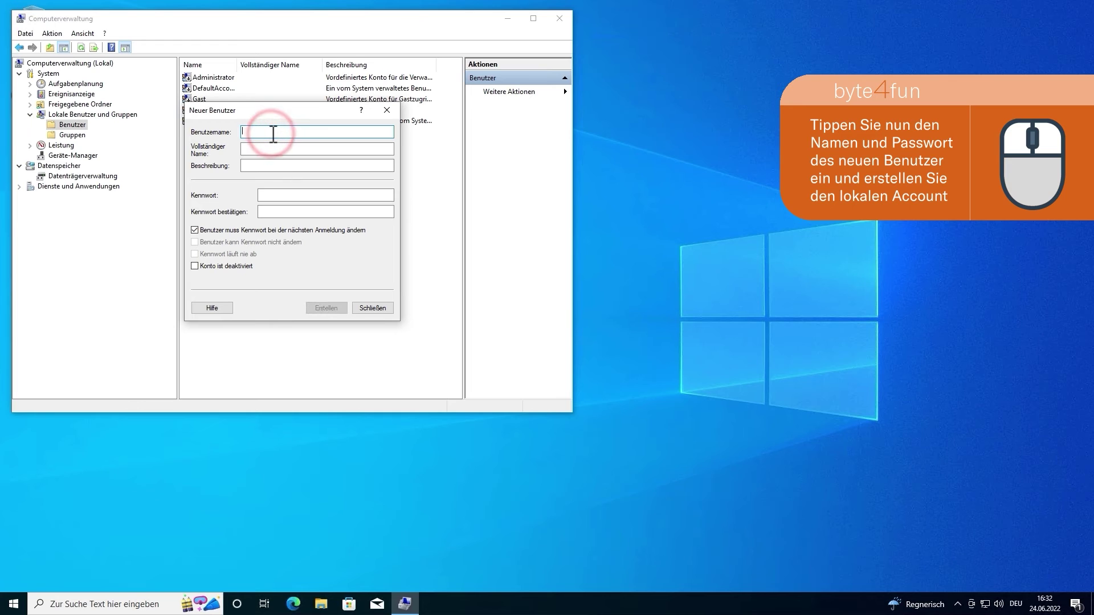
{"action": "key", "text": "Tab"}
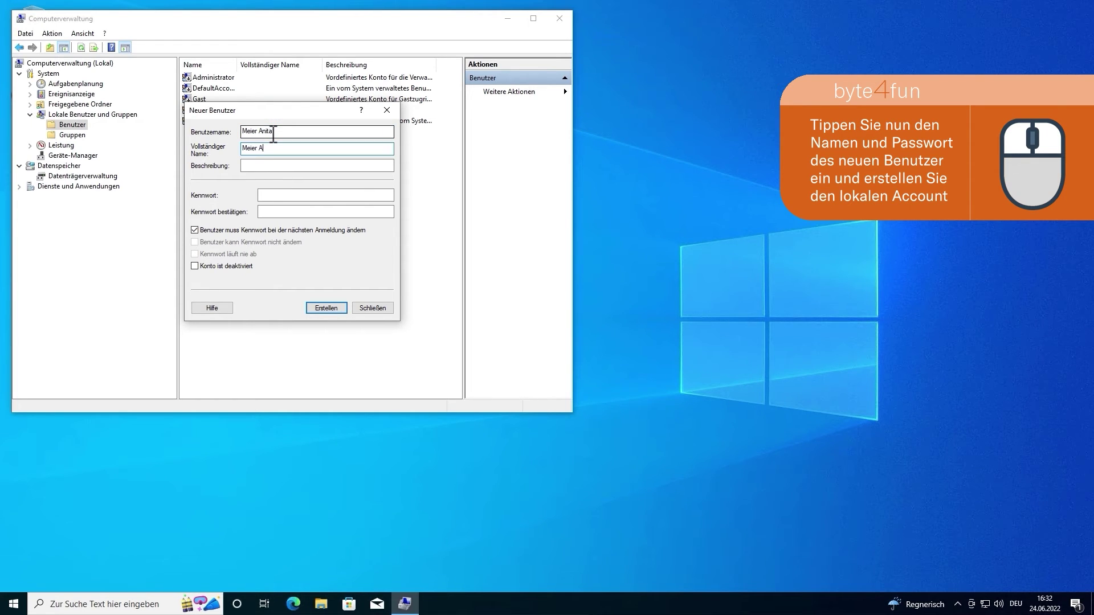
{"action": "key", "text": "Tab"}
{"action": "key", "text": "Tab"}
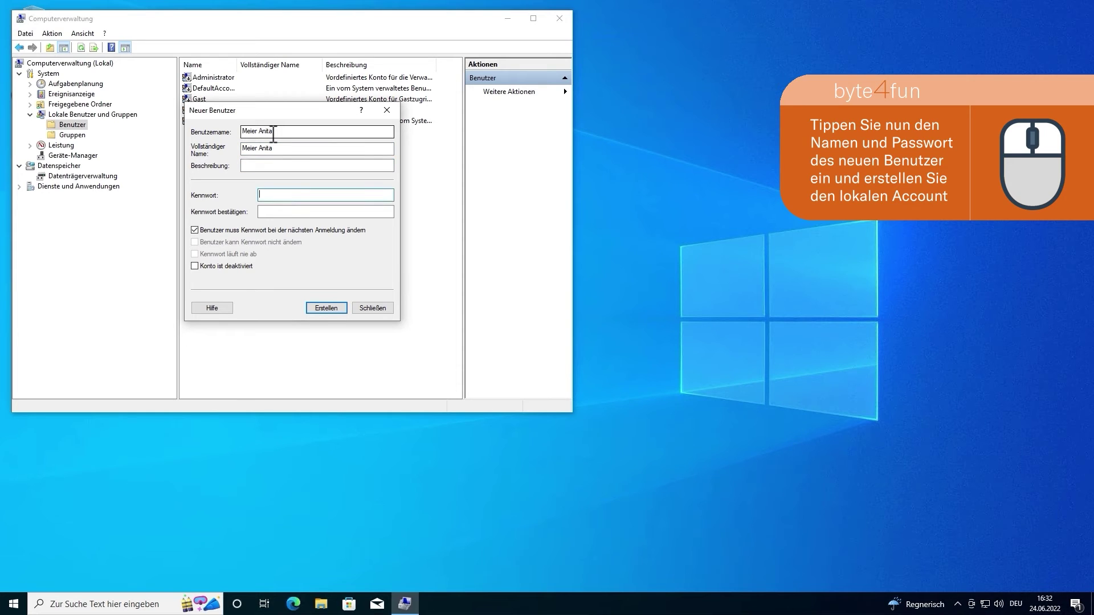
{"action": "type", "text": "••••••••••••••"}
{"action": "key", "text": "Tab"}
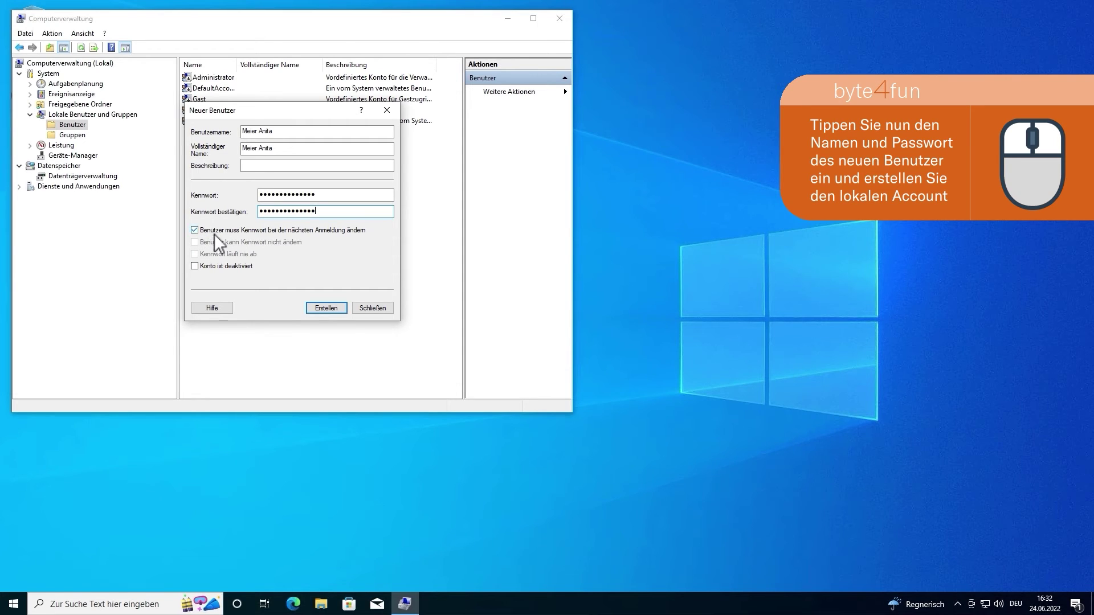
{"action": "left_click", "coordinate": [196, 230]}
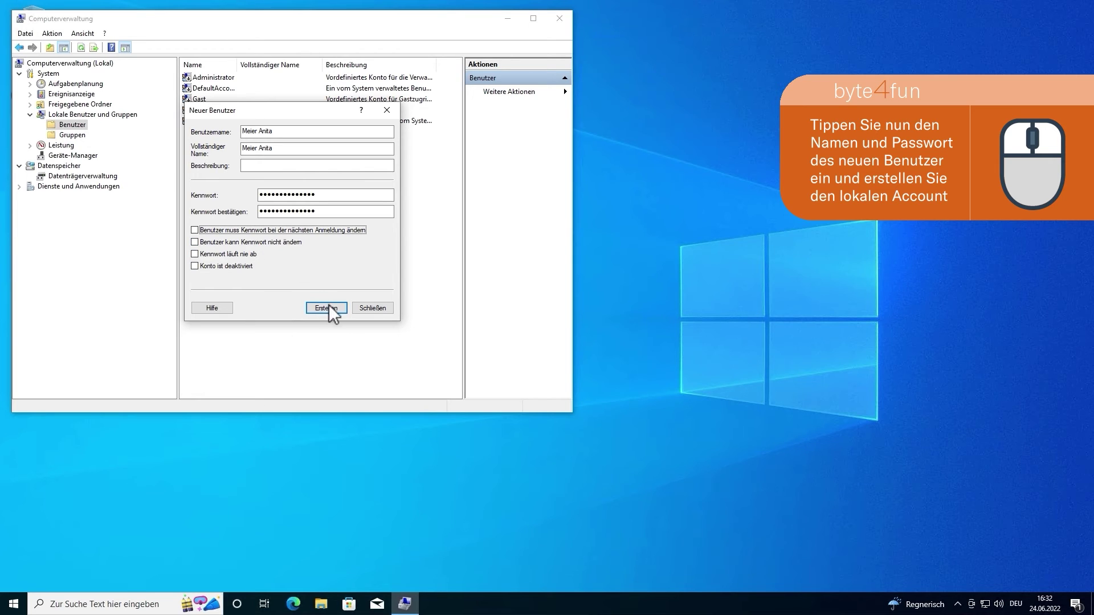
{"action": "left_click", "coordinate": [344, 311]}
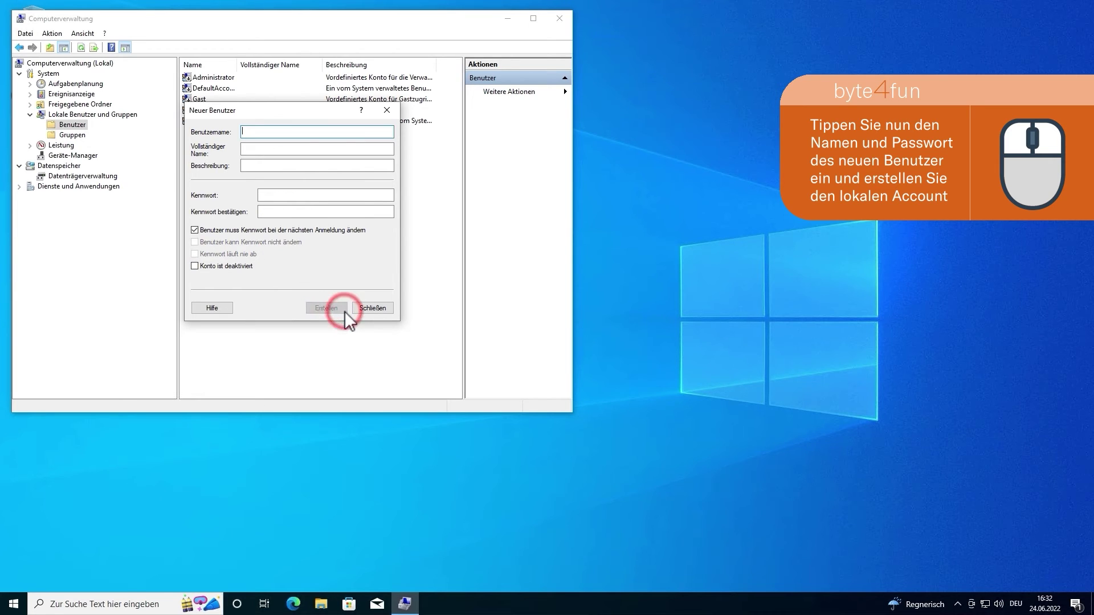
{"action": "left_click", "coordinate": [364, 309]}
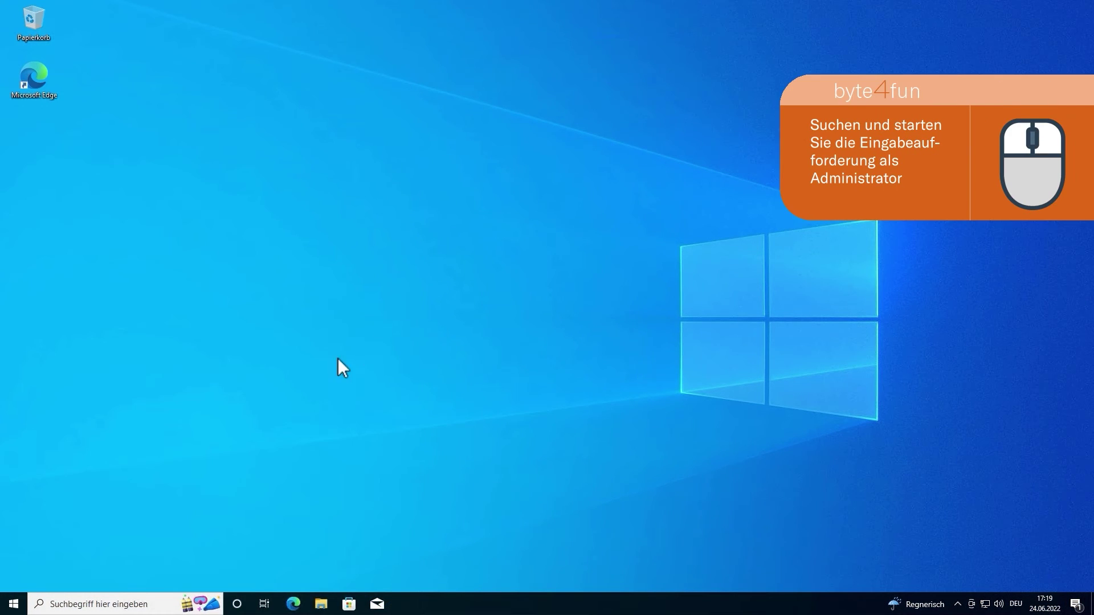
Step: Search 'comma' and run Eingabeaufforderung as administrator, approving the UAC prompt
{"action": "left_click", "coordinate": [137, 604]}
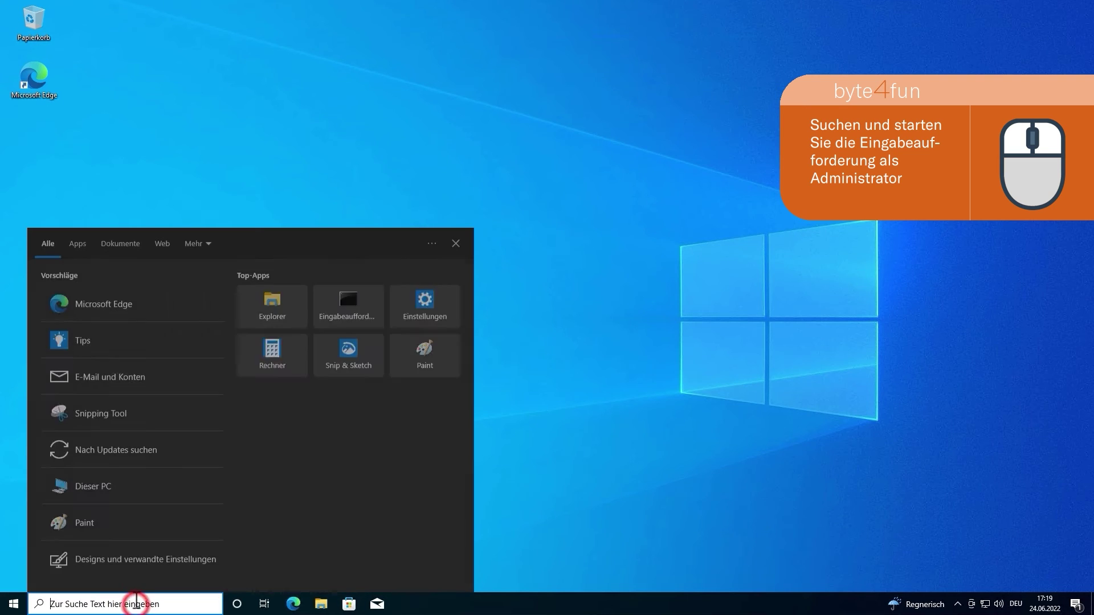
{"action": "type", "text": "comma"}
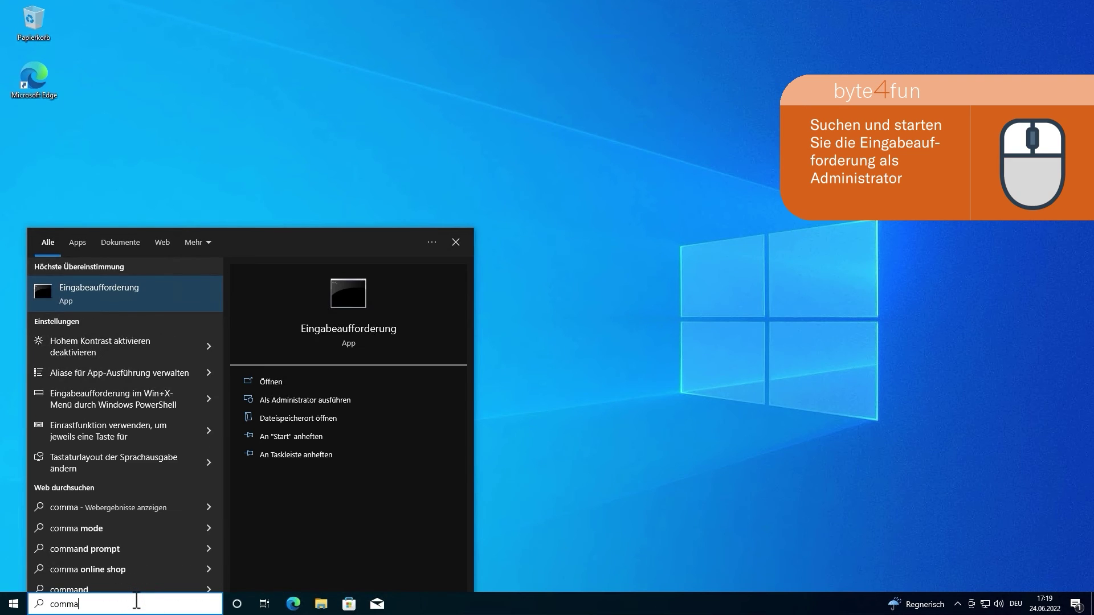
{"action": "right_click", "coordinate": [159, 300]}
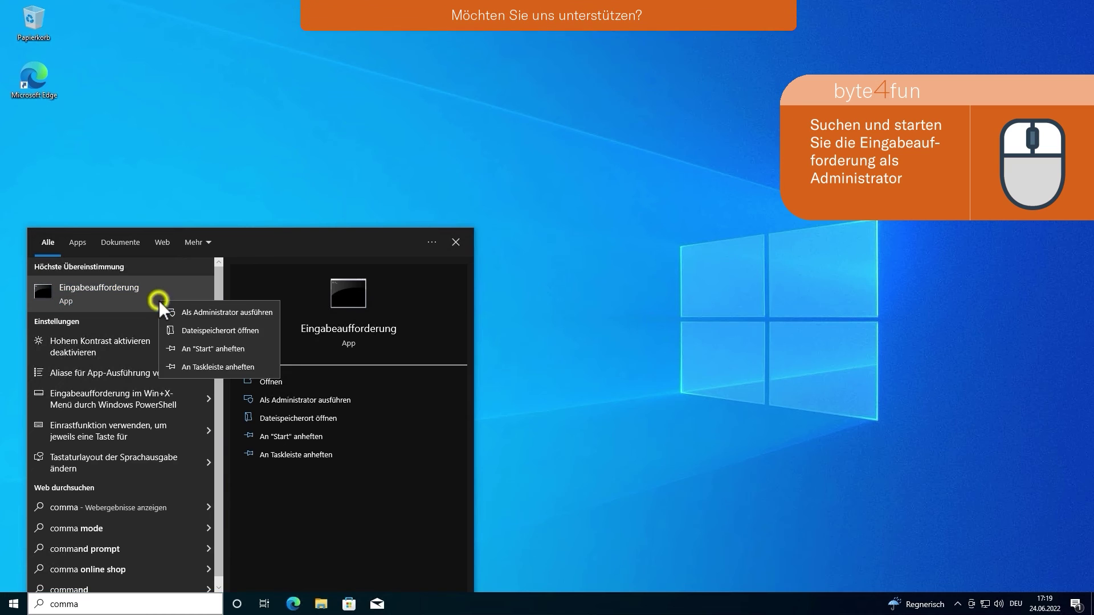
{"action": "left_click", "coordinate": [265, 316]}
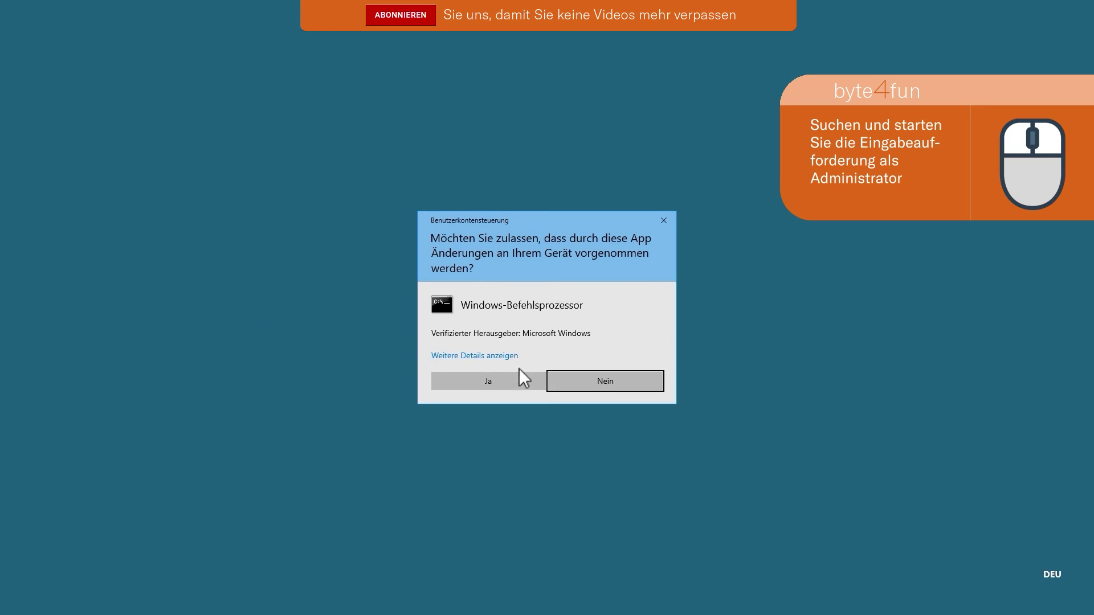
{"action": "left_click", "coordinate": [529, 381]}
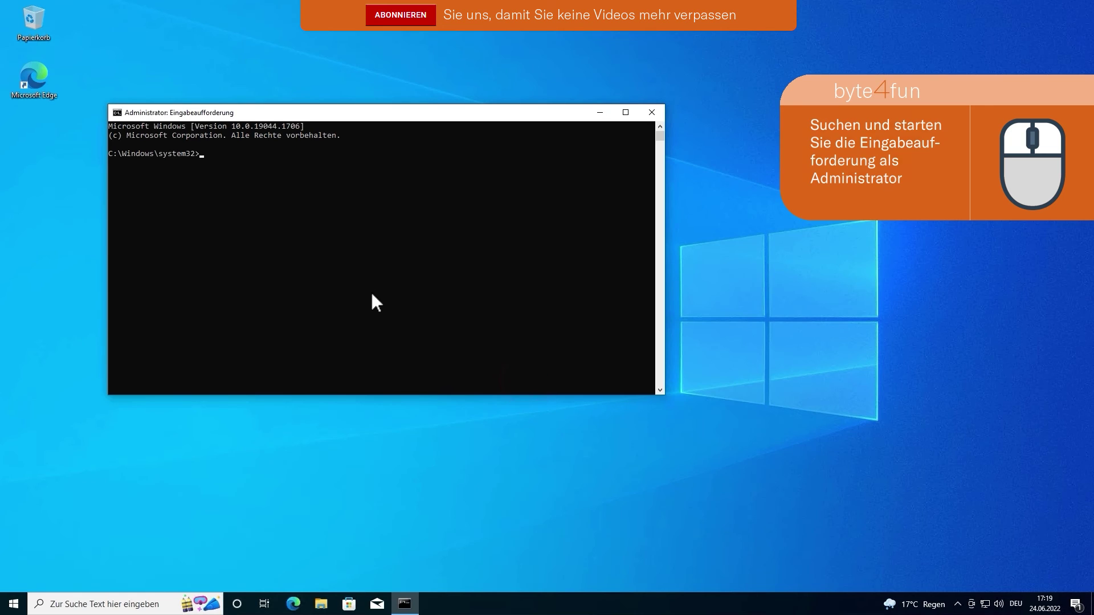
Step: Run net user with the person's name, a password and /add to create the account
{"action": "type", "text": "net us"}
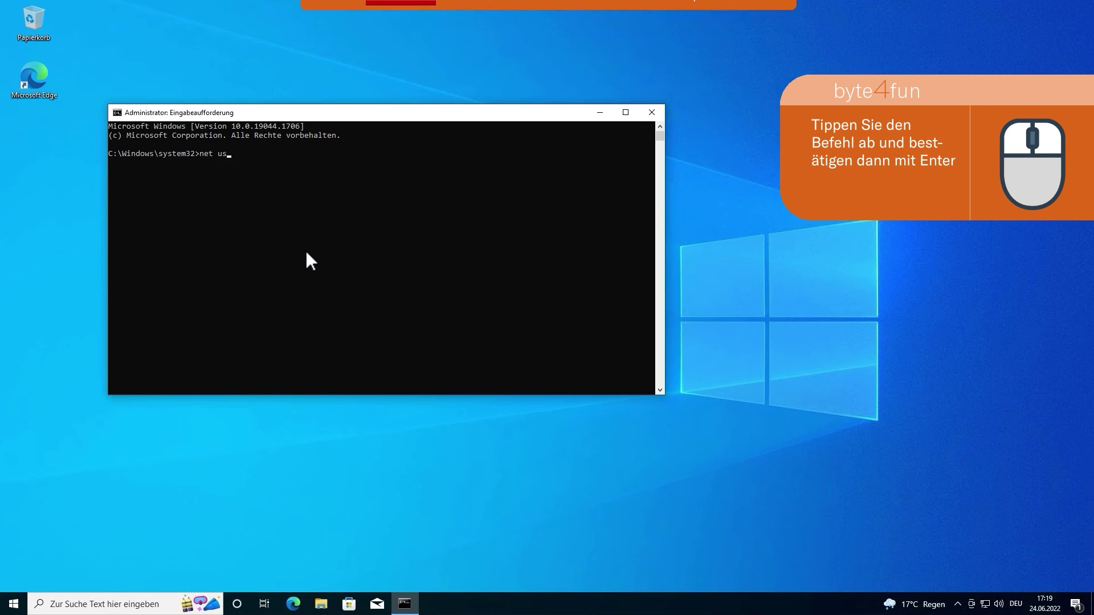
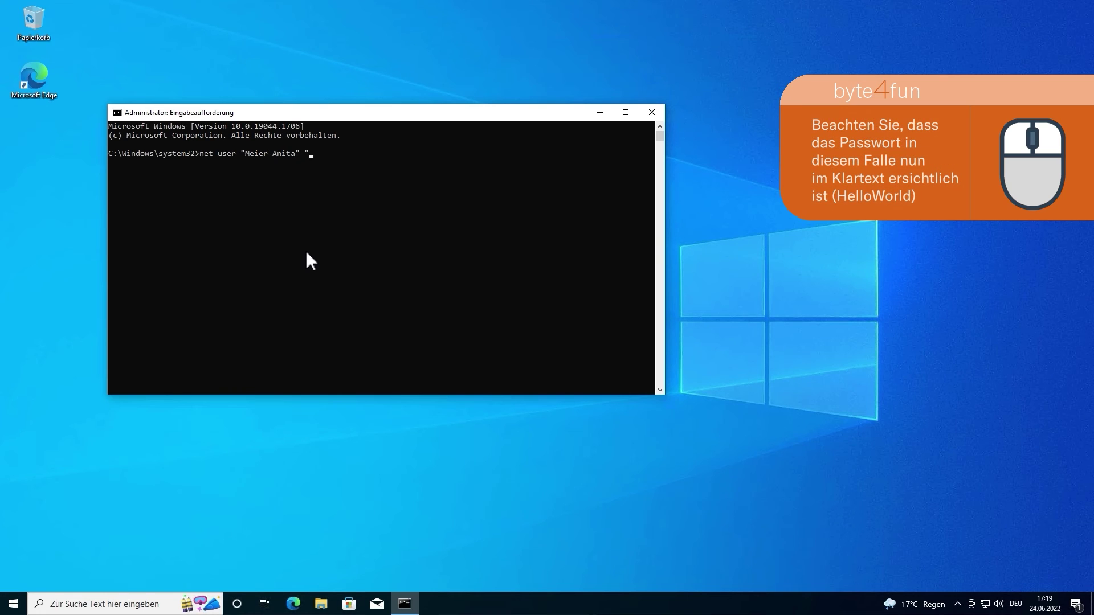
{"action": "type", "text": "HelloWorld\" /add"}
{"action": "key", "text": "Return"}
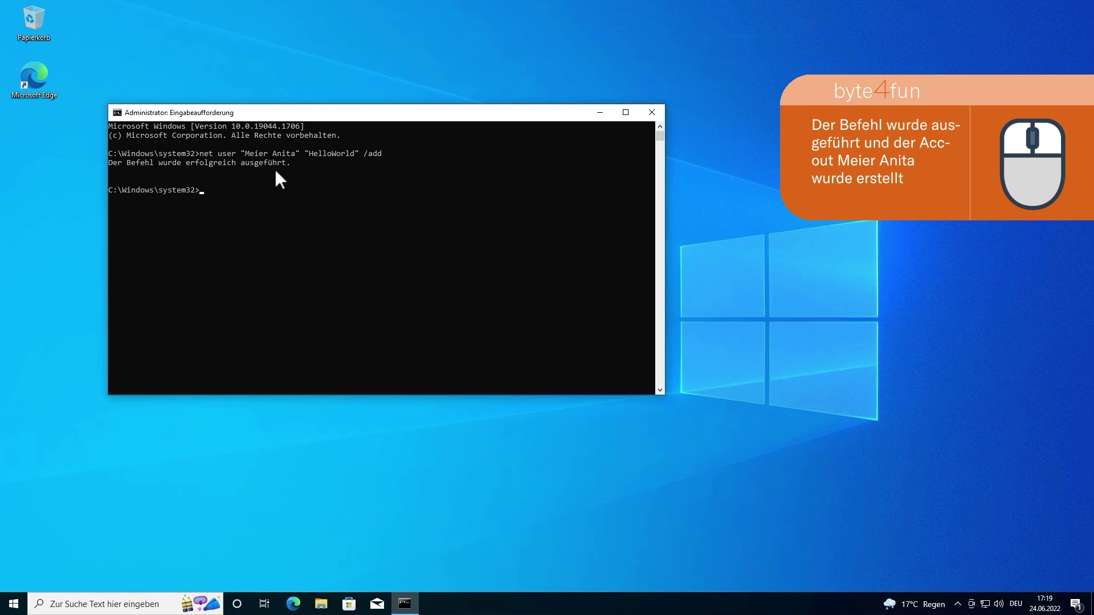
Step: Close the Command Prompt and reopen Computer Management via Run to list the local Benutzer
{"action": "left_click", "coordinate": [652, 112]}
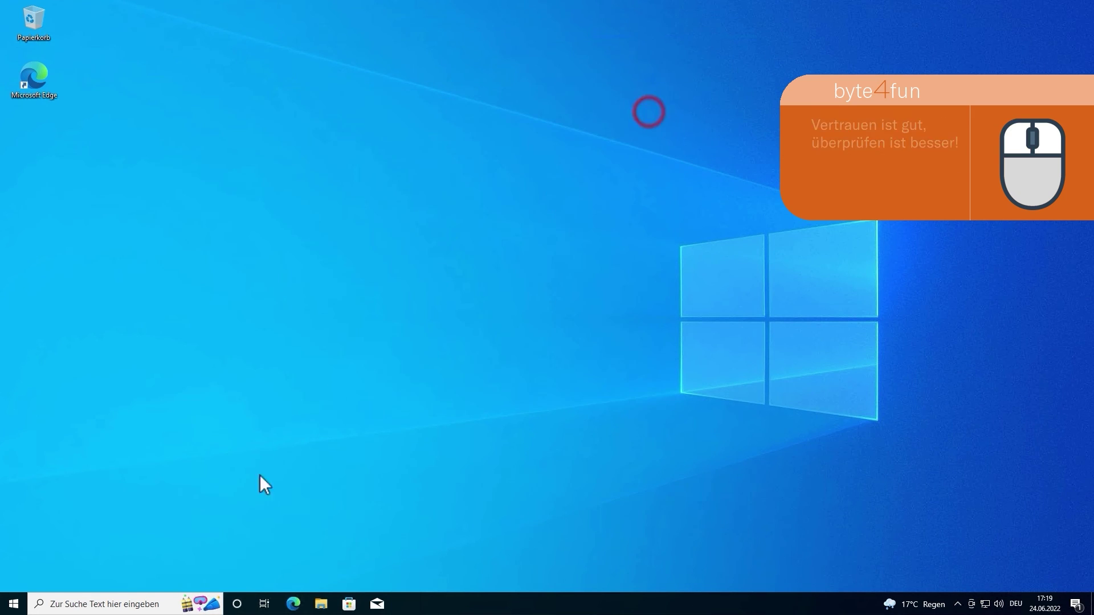
{"action": "left_click", "coordinate": [125, 604]}
{"action": "key", "text": "super+r"}
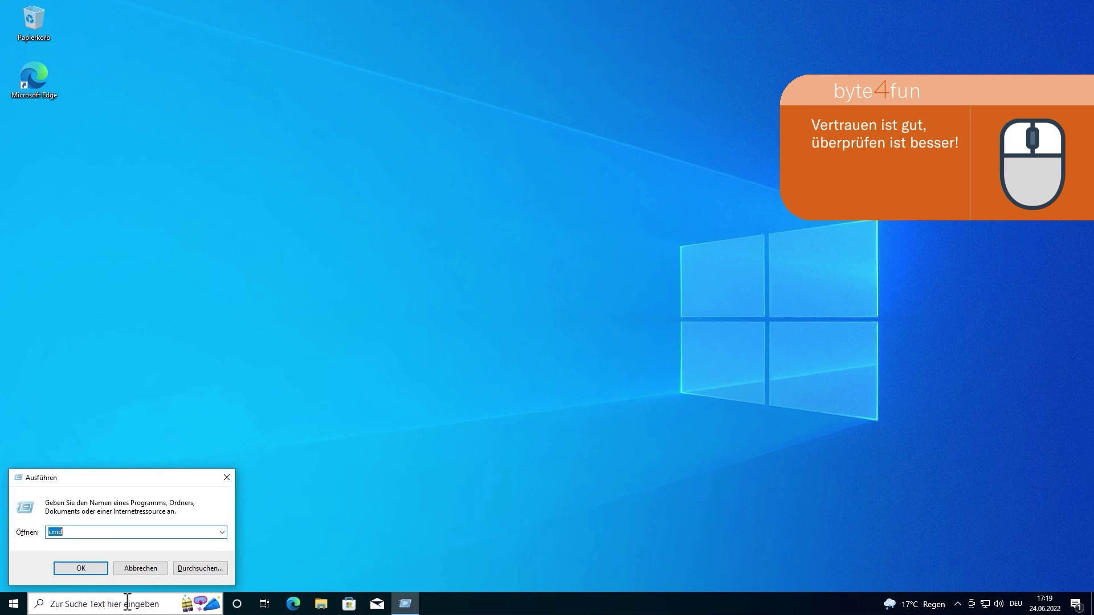
{"action": "type", "text": "compmgmt.msc"}
{"action": "key", "text": "Return"}
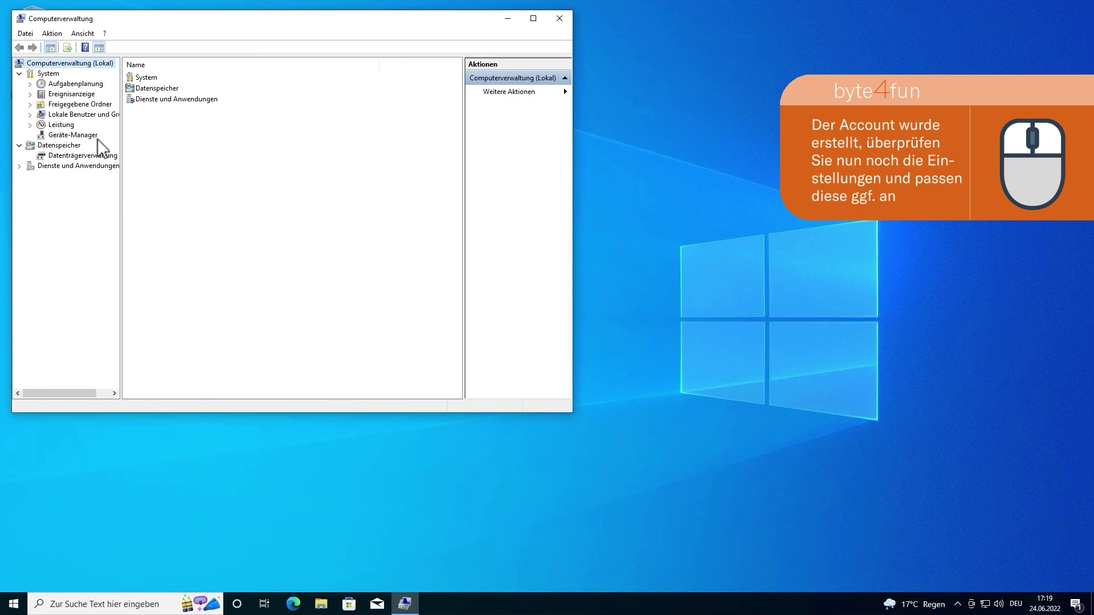
{"action": "left_click", "coordinate": [93, 115]}
{"action": "double_click", "coordinate": [152, 79]}
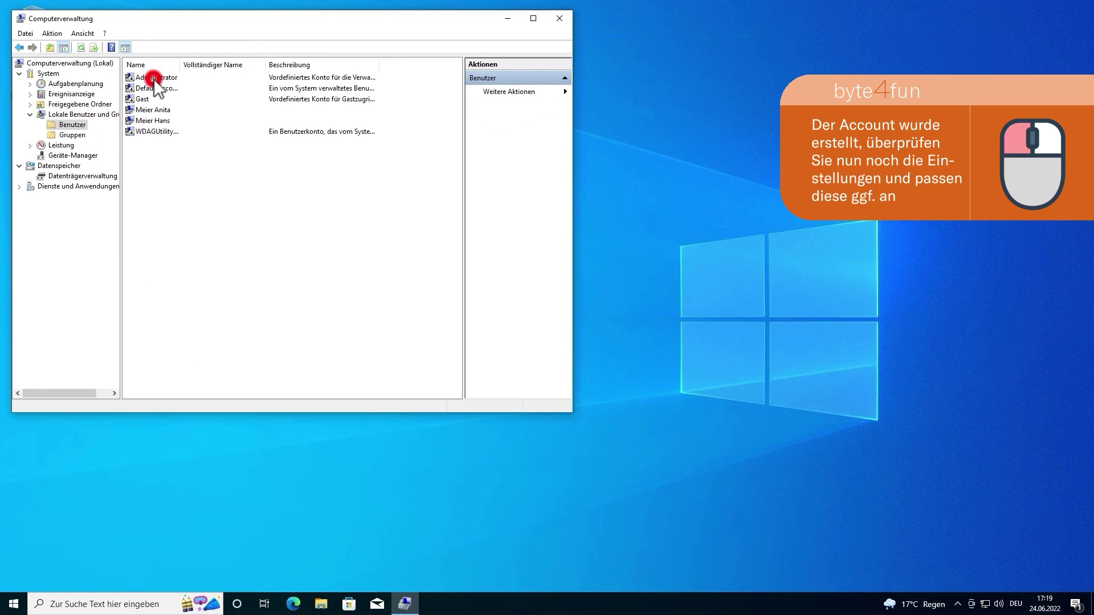
Step: Open the new account's properties and view its 'Mitglied von' group memberships
{"action": "left_click_drag", "start_coordinate": [181, 66], "coordinate": [250, 66]}
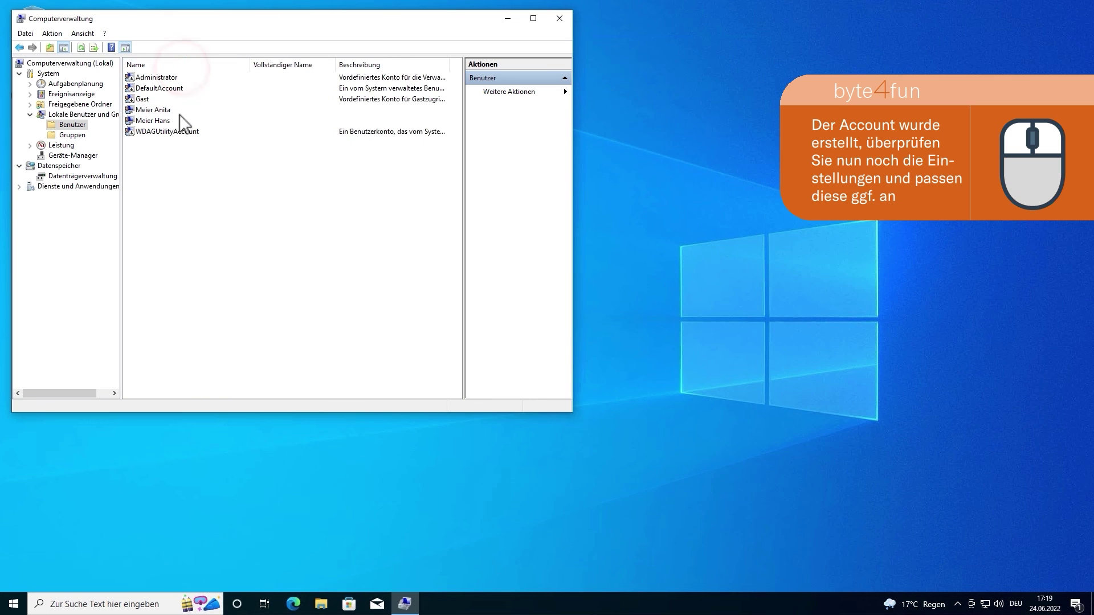
{"action": "left_click", "coordinate": [164, 111]}
{"action": "double_click", "coordinate": [164, 110]}
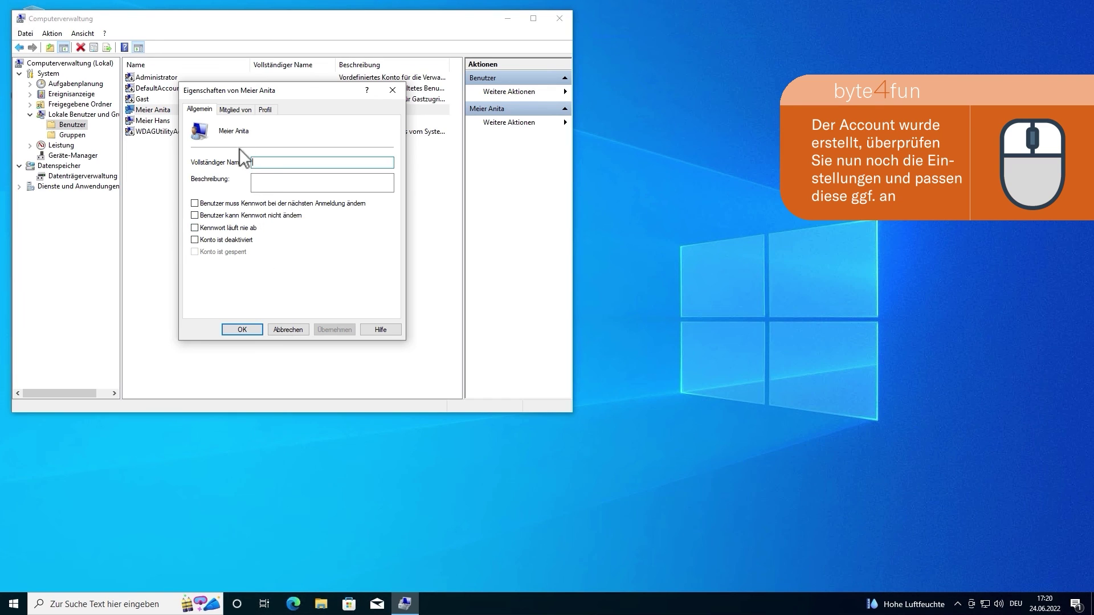
{"action": "left_click", "coordinate": [228, 110]}
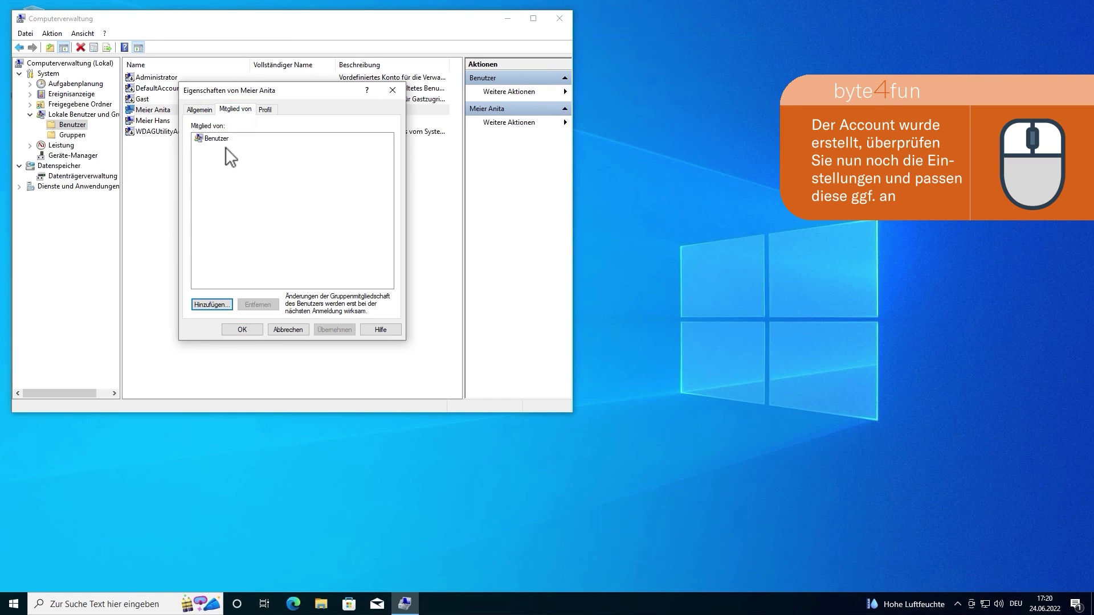